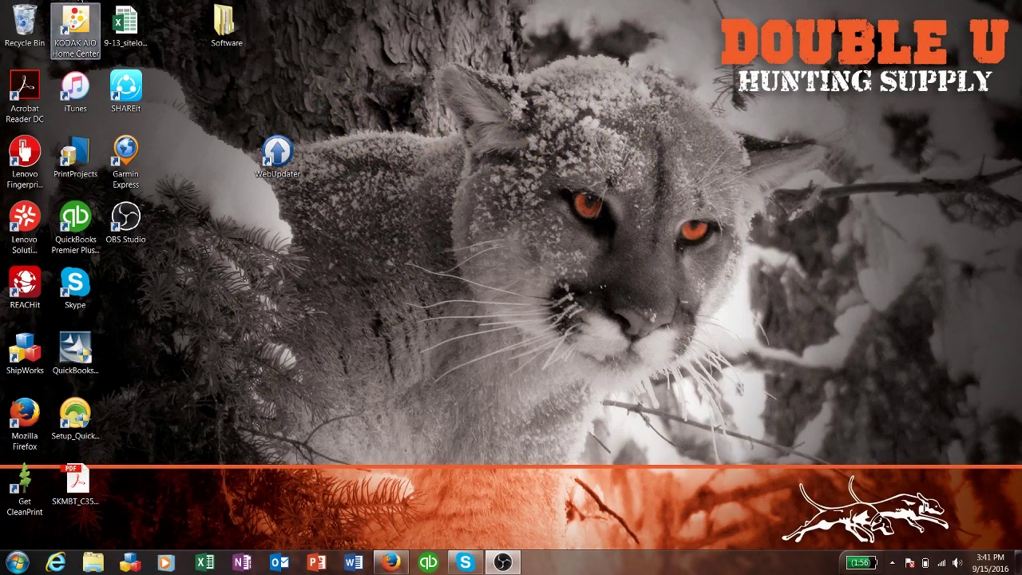
left_click(55, 562)
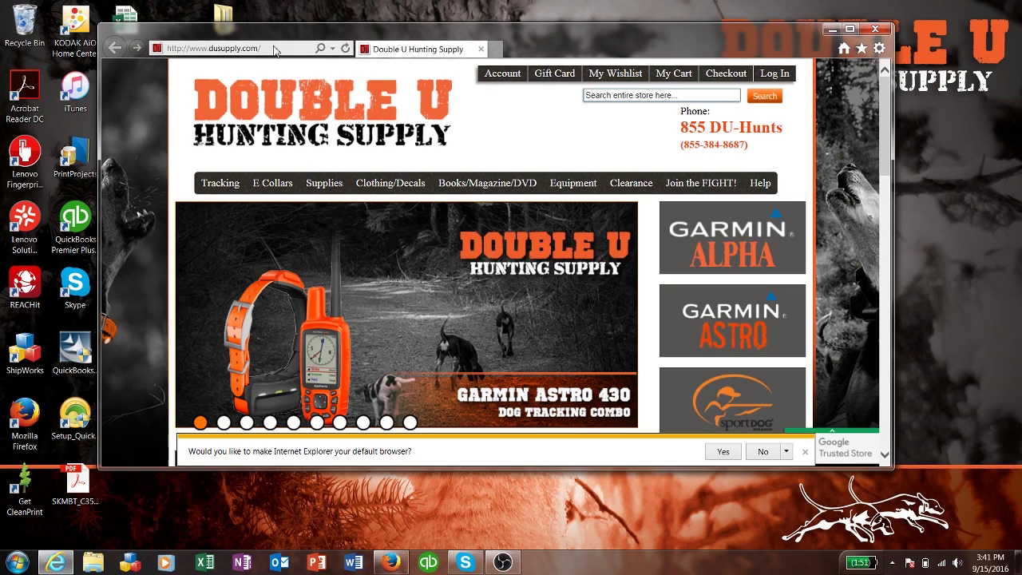
left_click(275, 48)
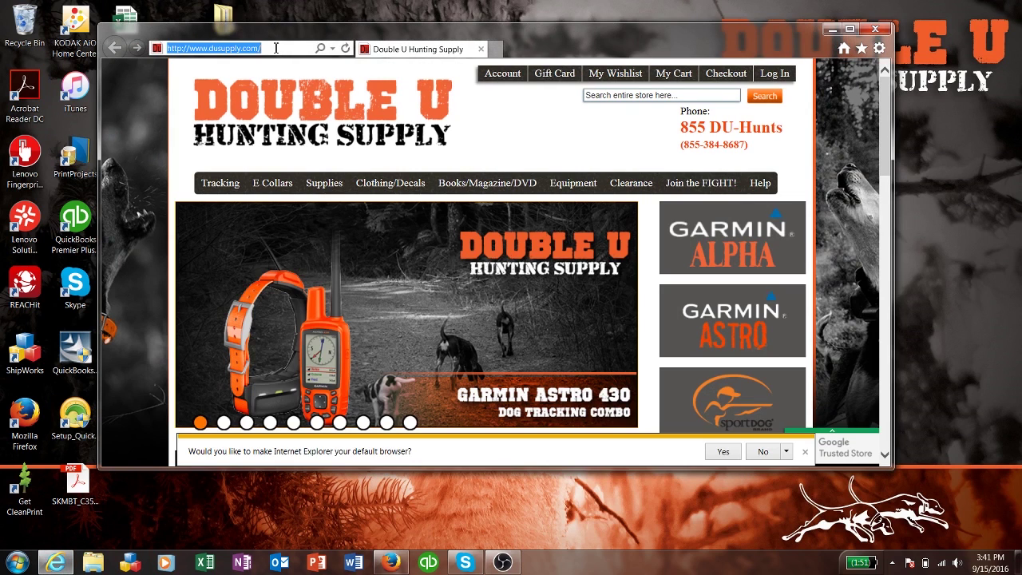
type("www.g")
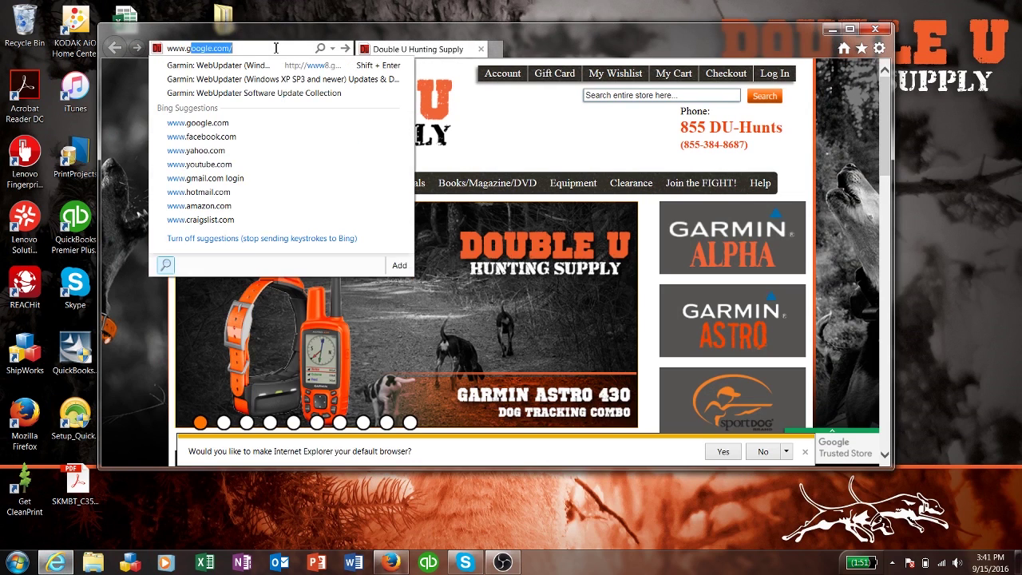
type("oogle.com")
Search Google for 'Garmin Webupdater' and open the Garmin | WebUpdater result
key("Return")
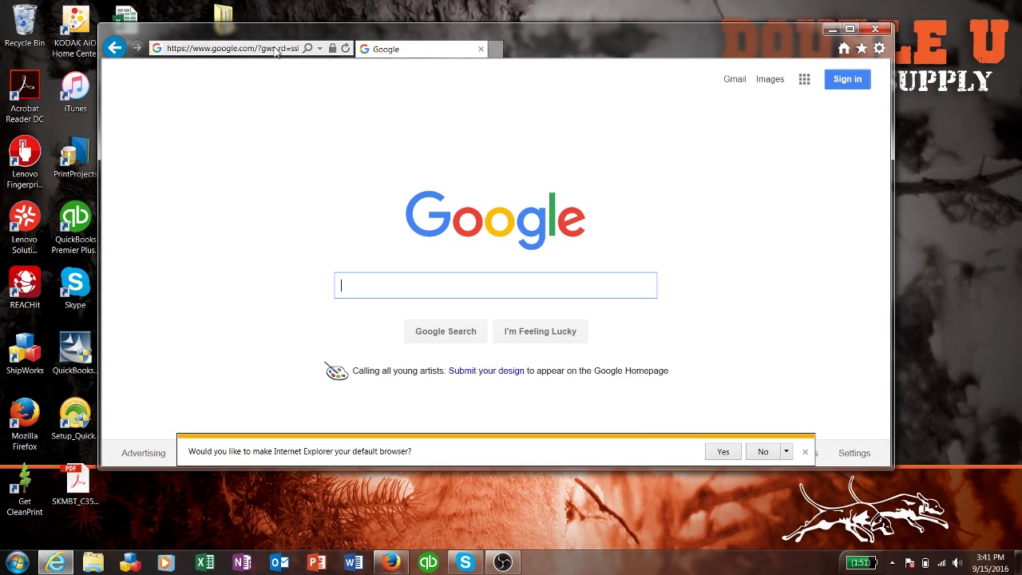
type("Garmin ")
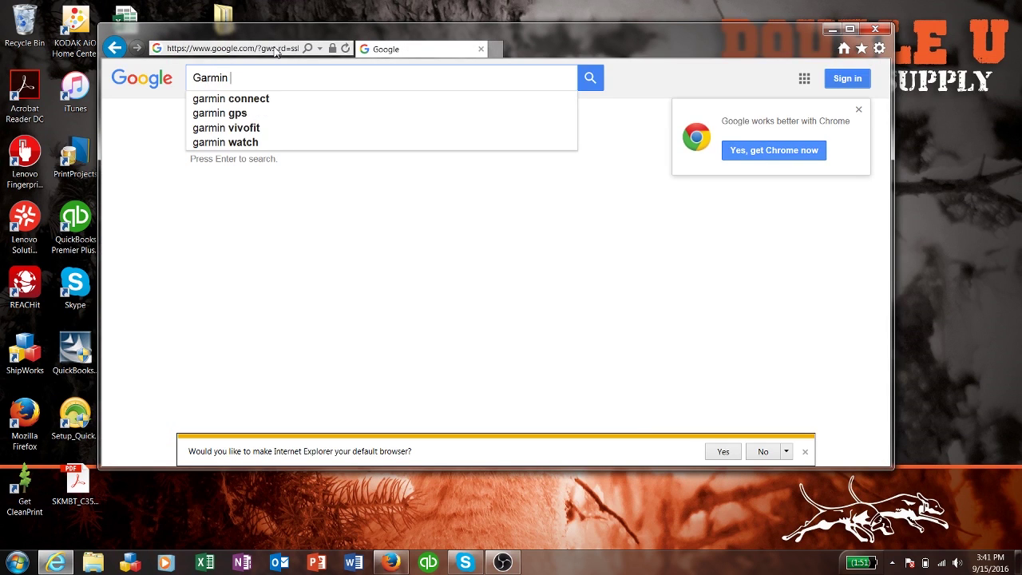
type("Webupdat")
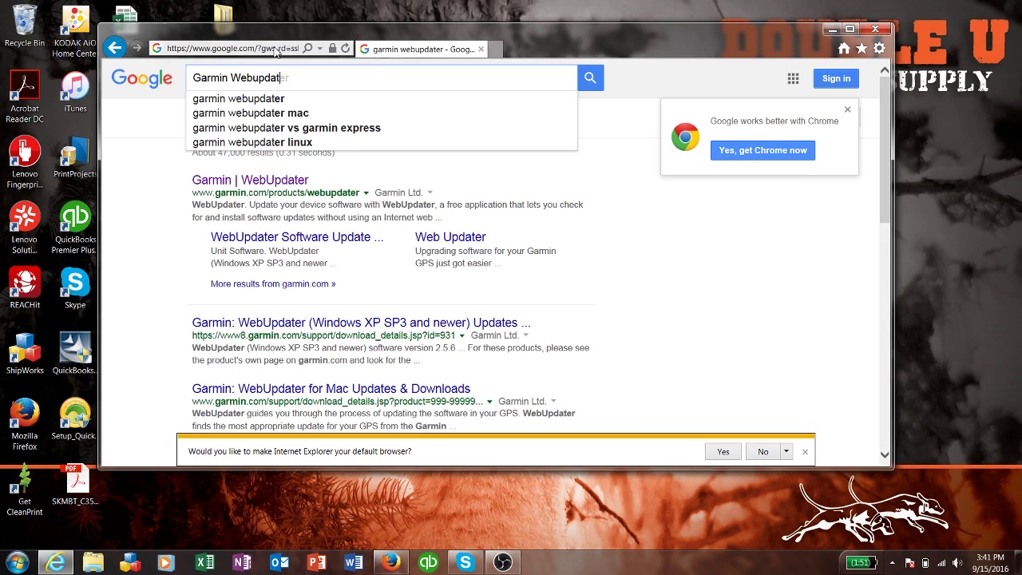
type("er")
key("Return")
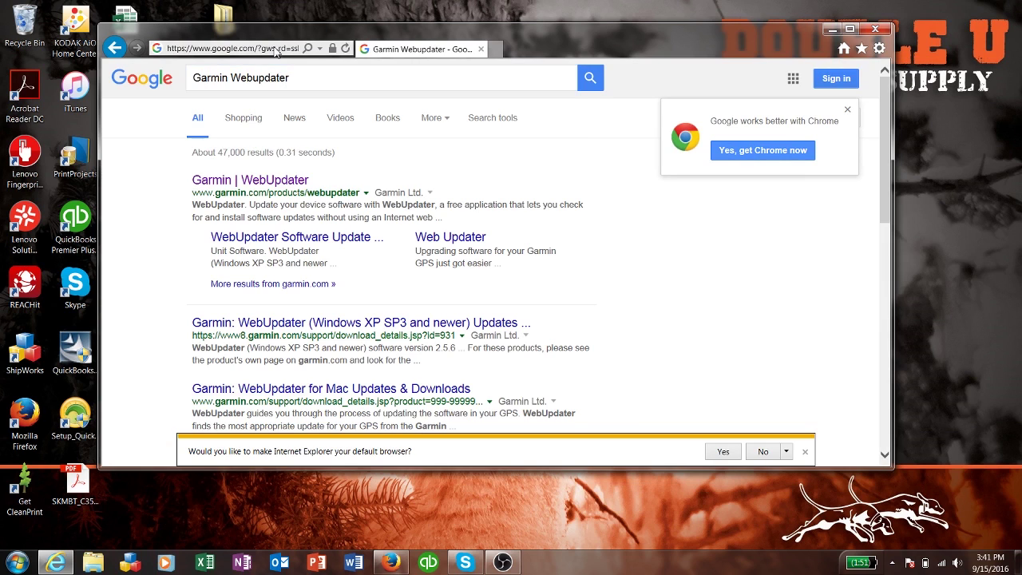
left_click(262, 183)
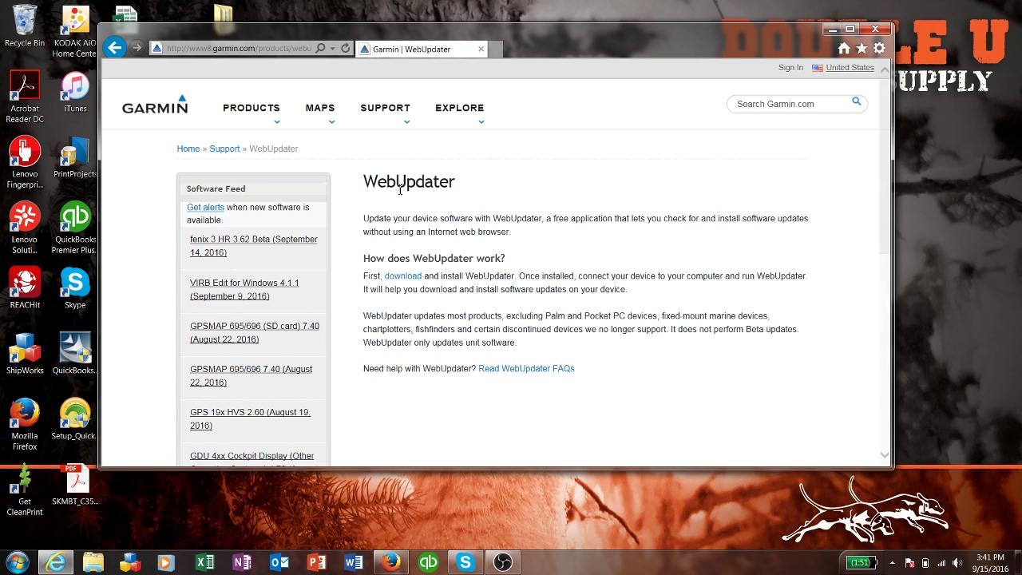
Choose the WebUpdater 2.5.6 download for Windows XP SP3 and newer, accepting the license
left_click(404, 276)
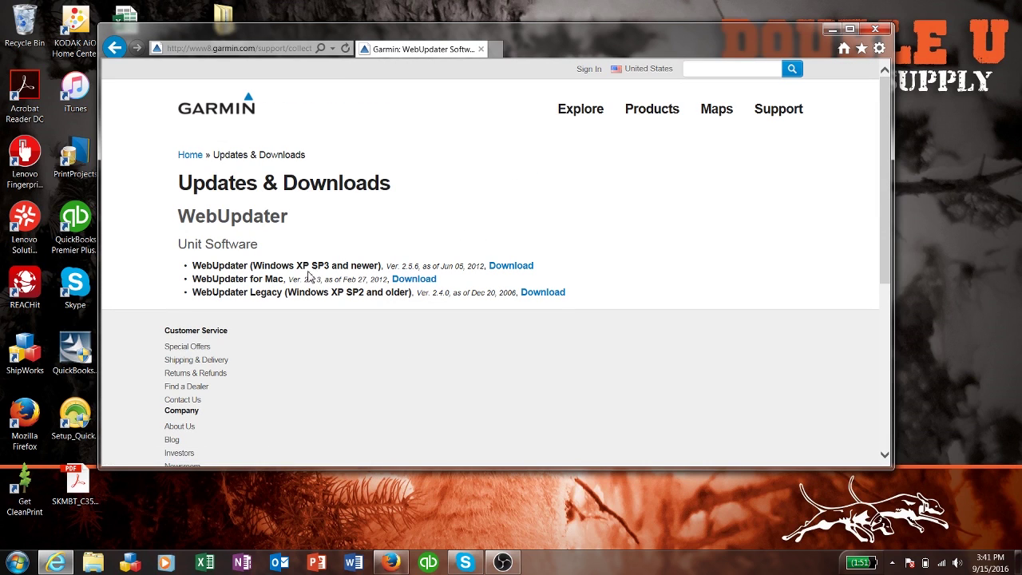
left_click_drag(257, 266, 371, 259)
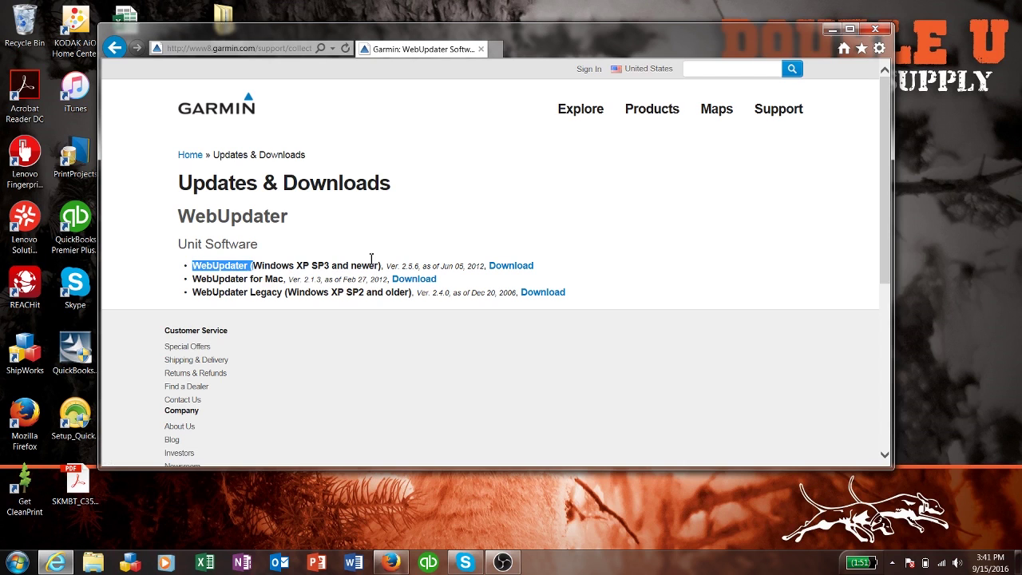
left_click_drag(253, 265, 378, 263)
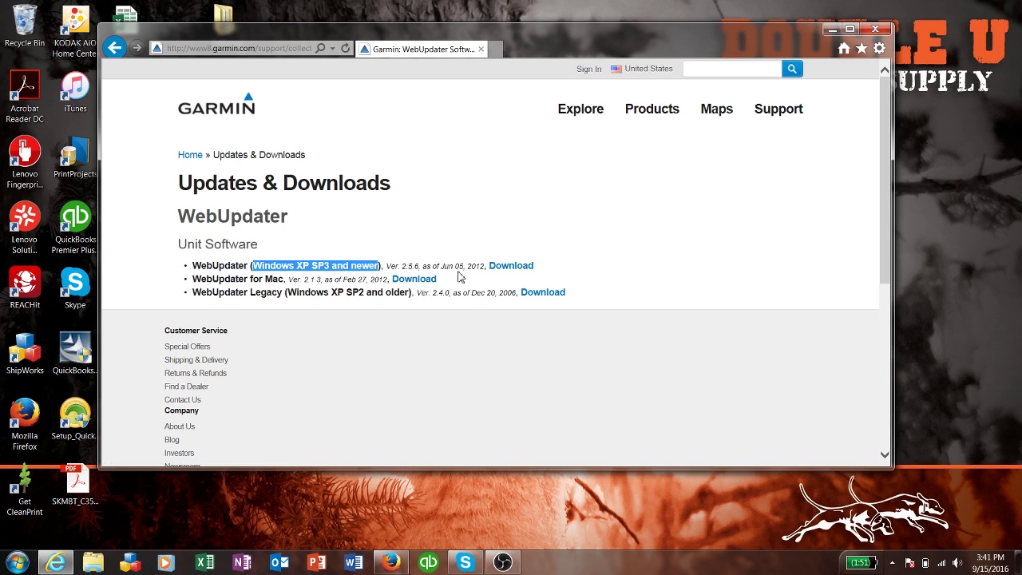
left_click(526, 266)
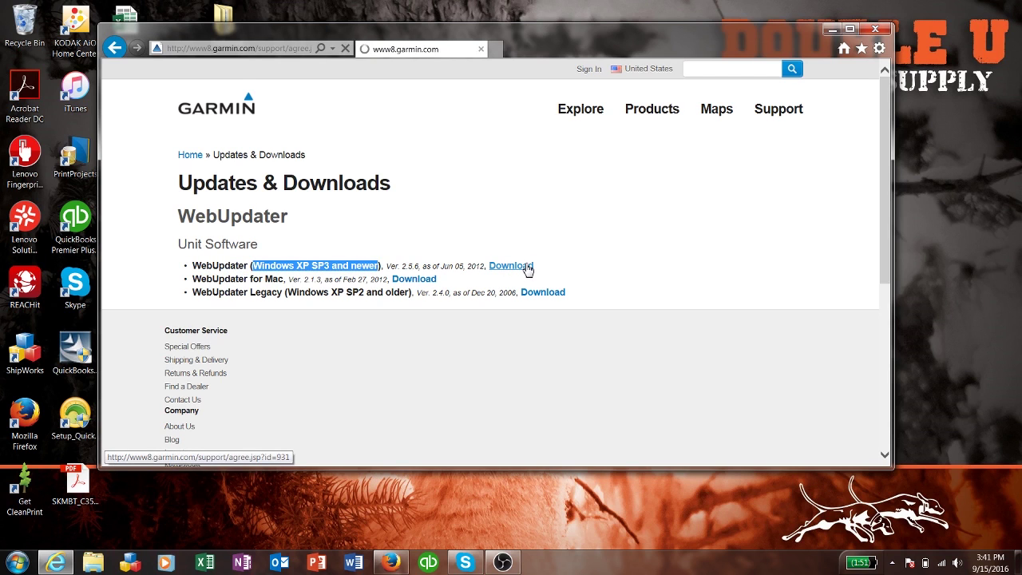
scroll(431, 308, "down", 1)
scroll(431, 308, "down", 3)
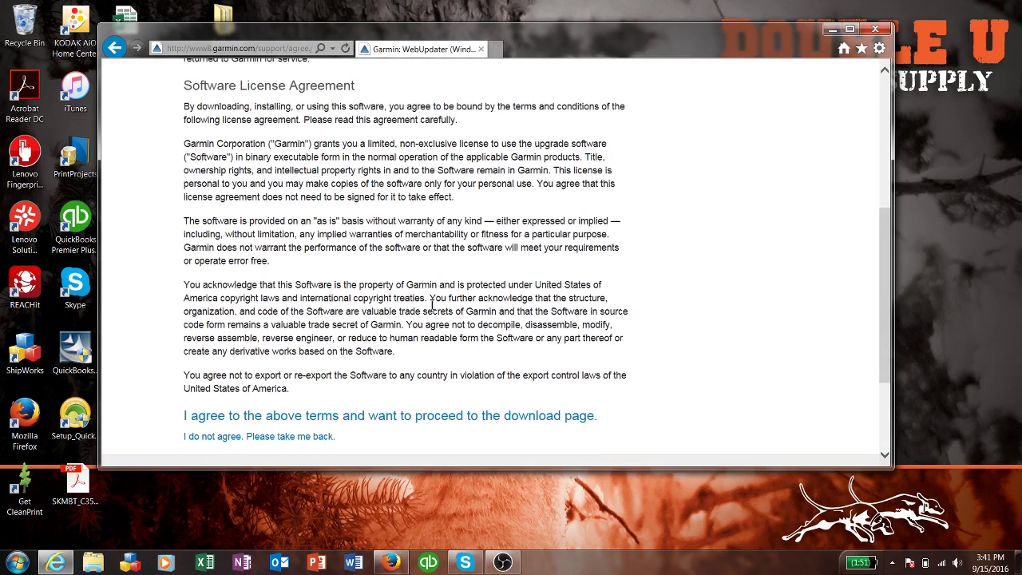
scroll(431, 309, "down", 2)
left_click(367, 295)
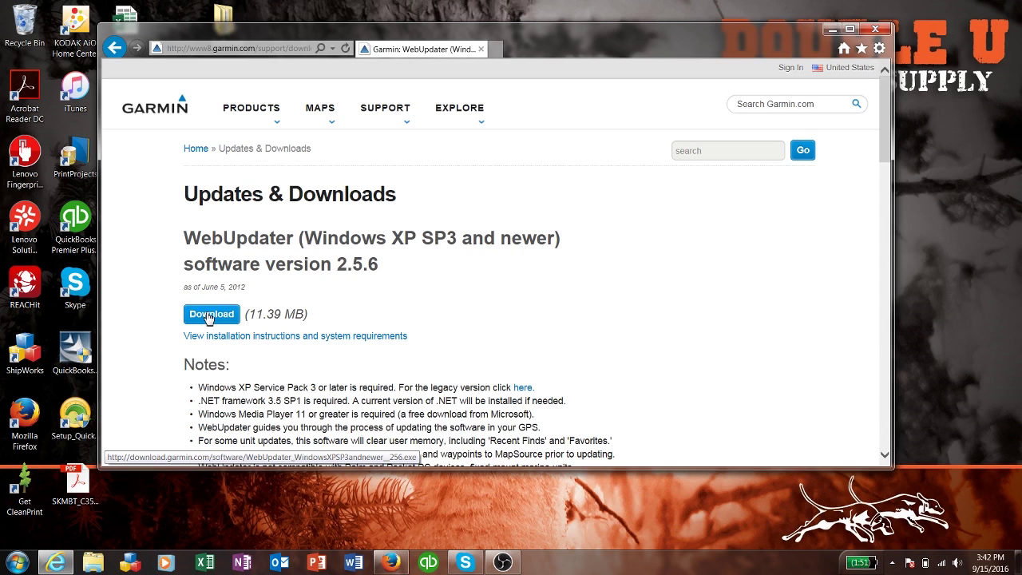
Save the WebUpdater installer file to the computer
left_click(209, 314)
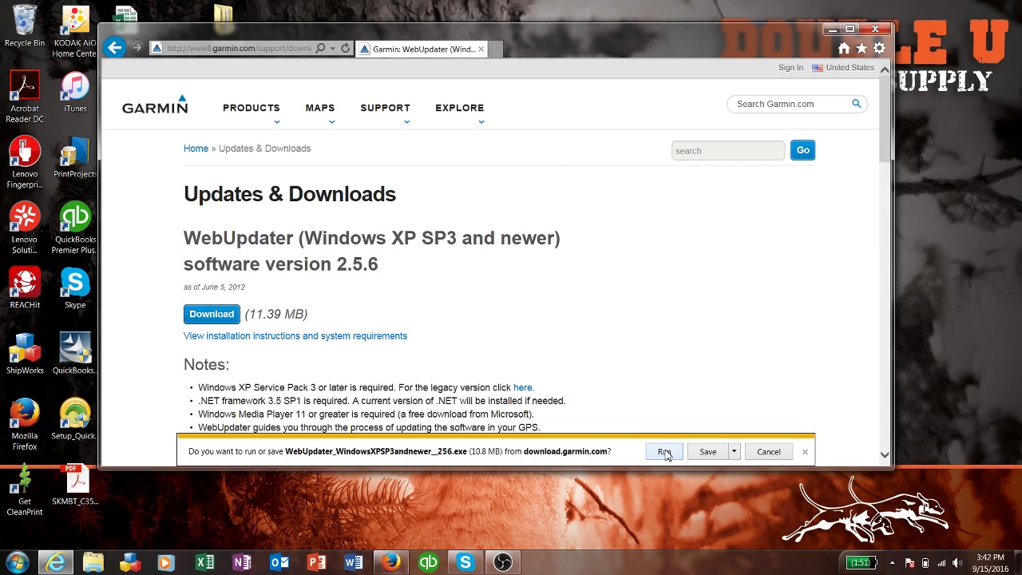
left_click(733, 453)
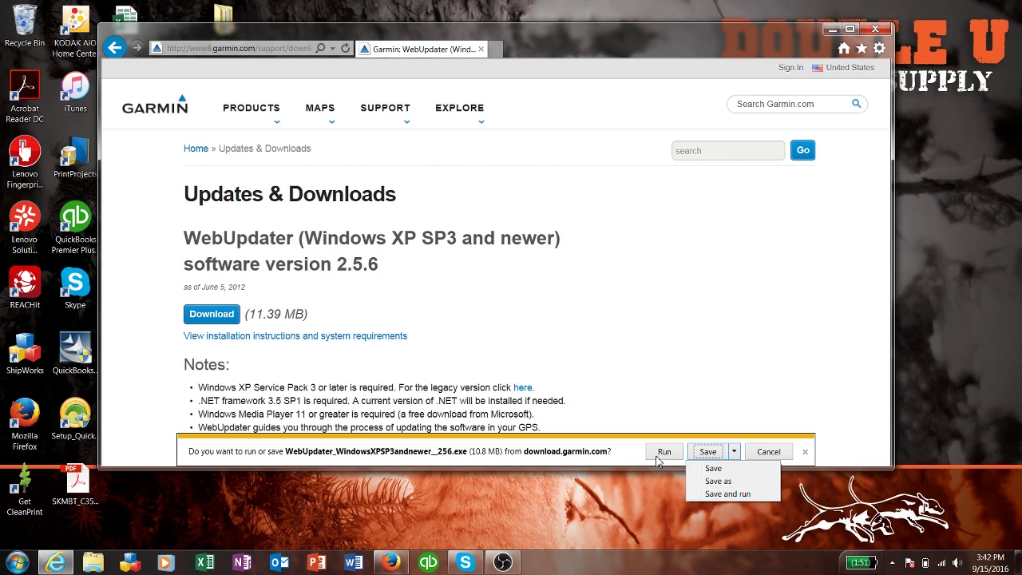
left_click(724, 493)
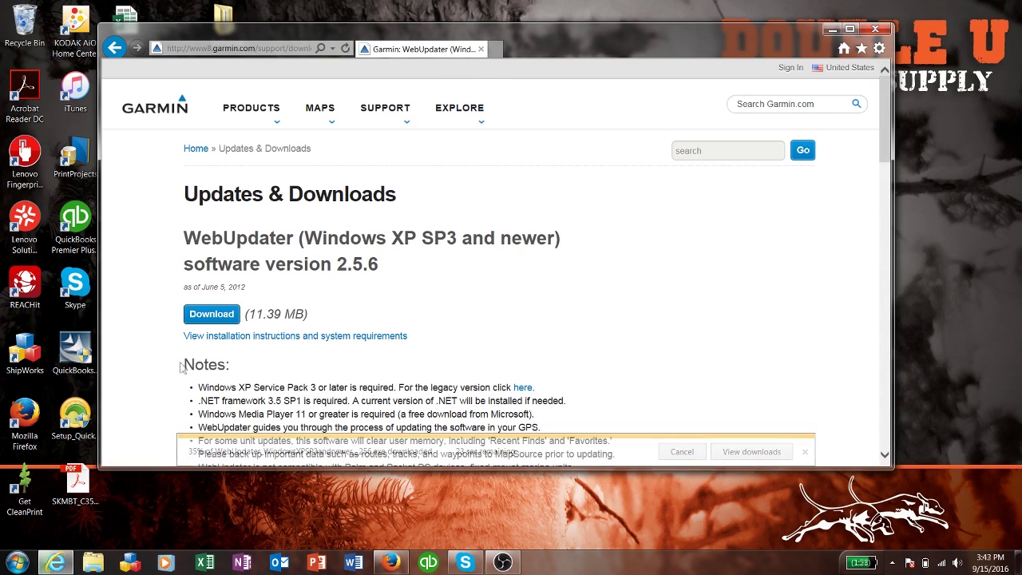
Run the WebUpdater_WindowsXPSP3andnewer installer from the Downloads folder
left_click(94, 563)
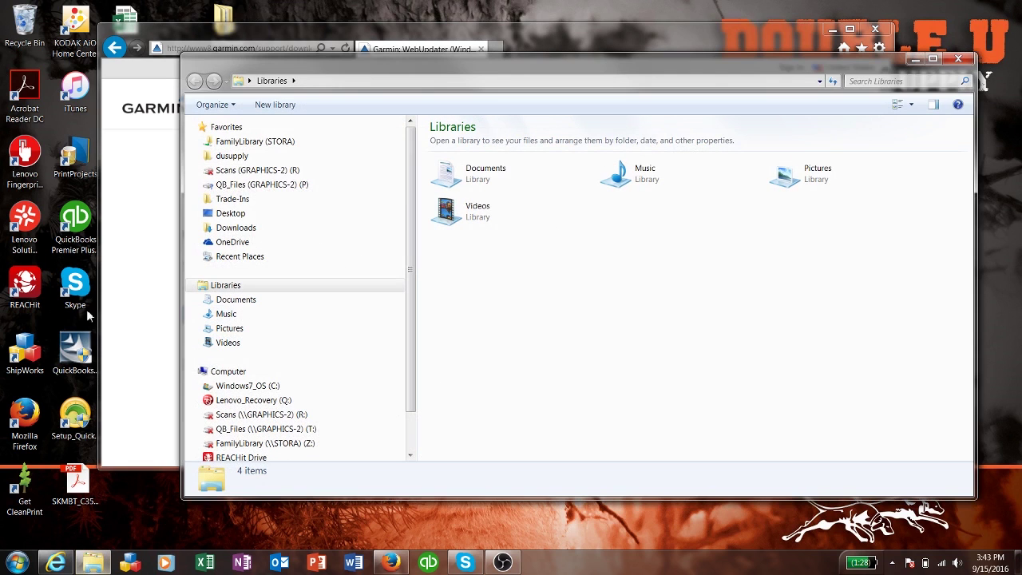
left_click(240, 228)
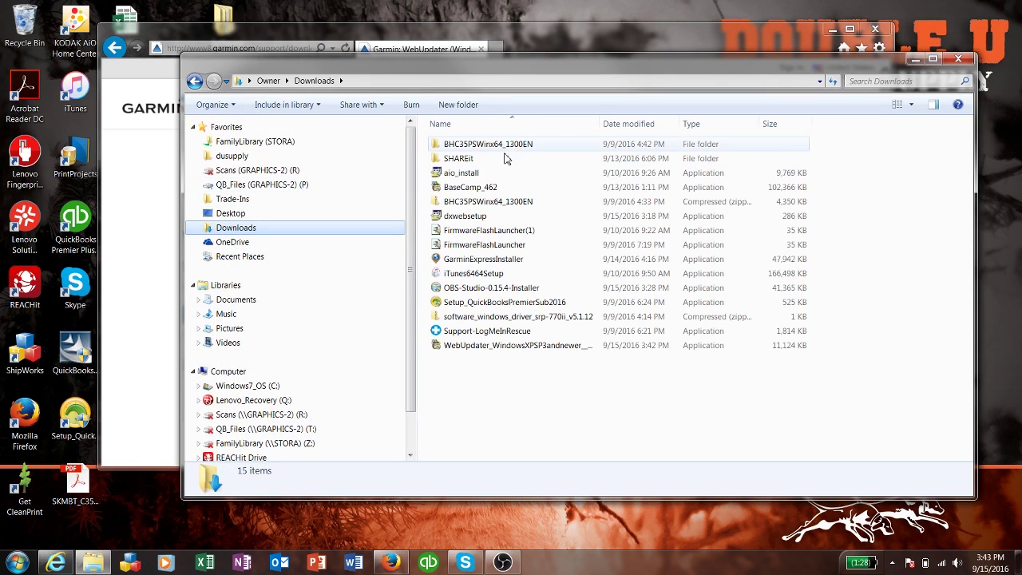
left_click(476, 350)
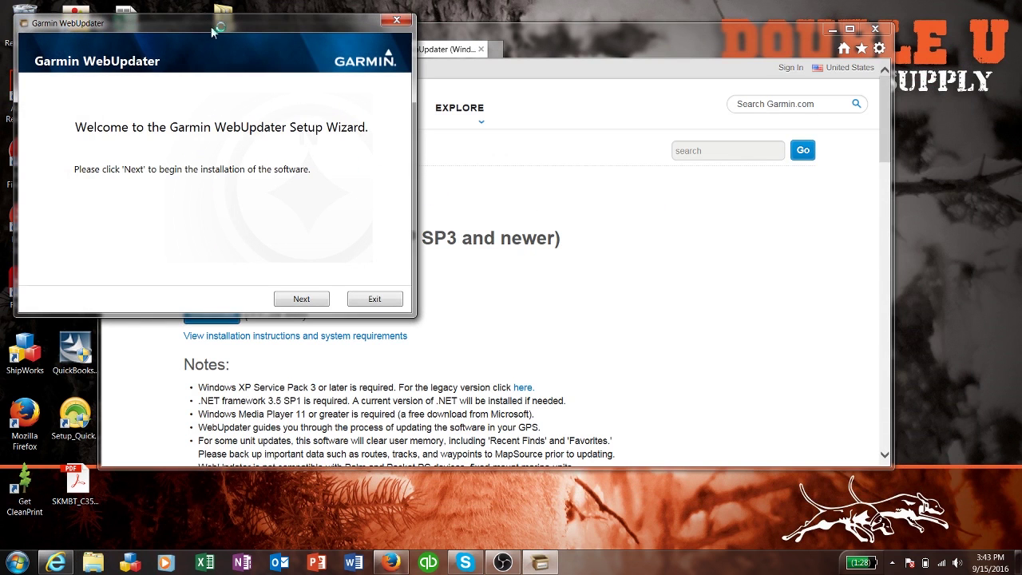
Accept the WebUpdater license terms in the setup wizard and start the installation
left_click_drag(211, 26, 433, 101)
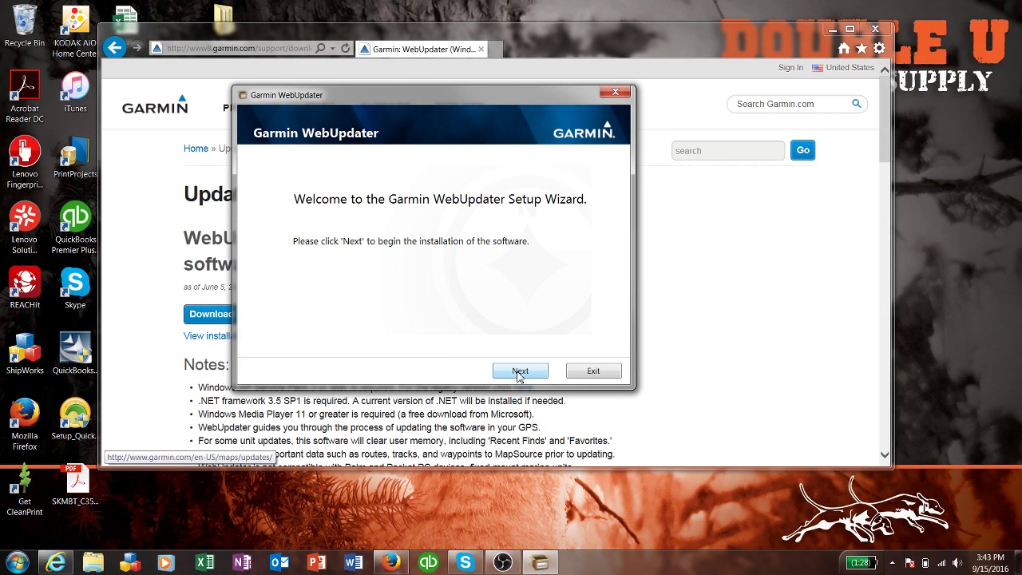
left_click(518, 371)
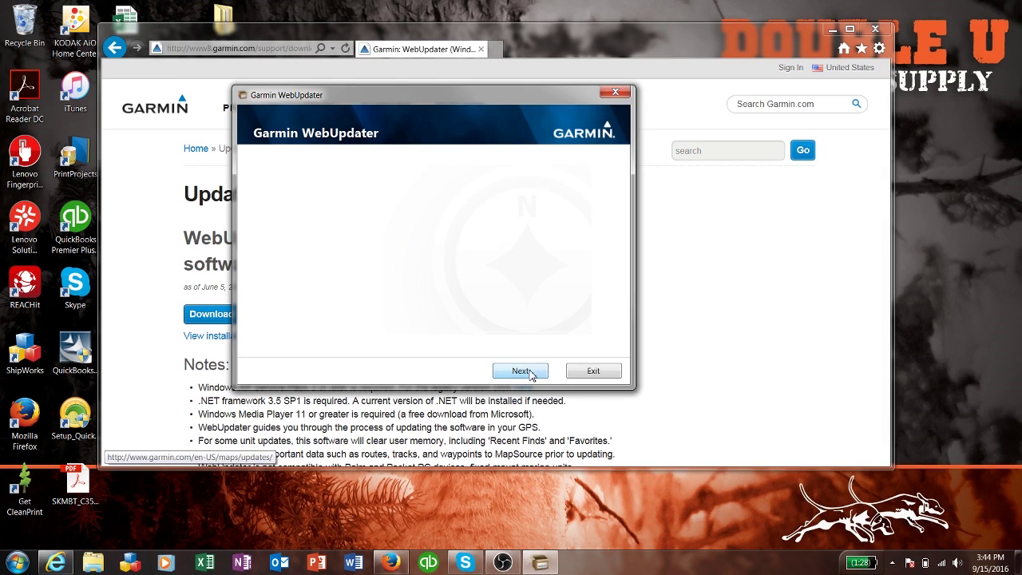
left_click(530, 374)
left_click(263, 341)
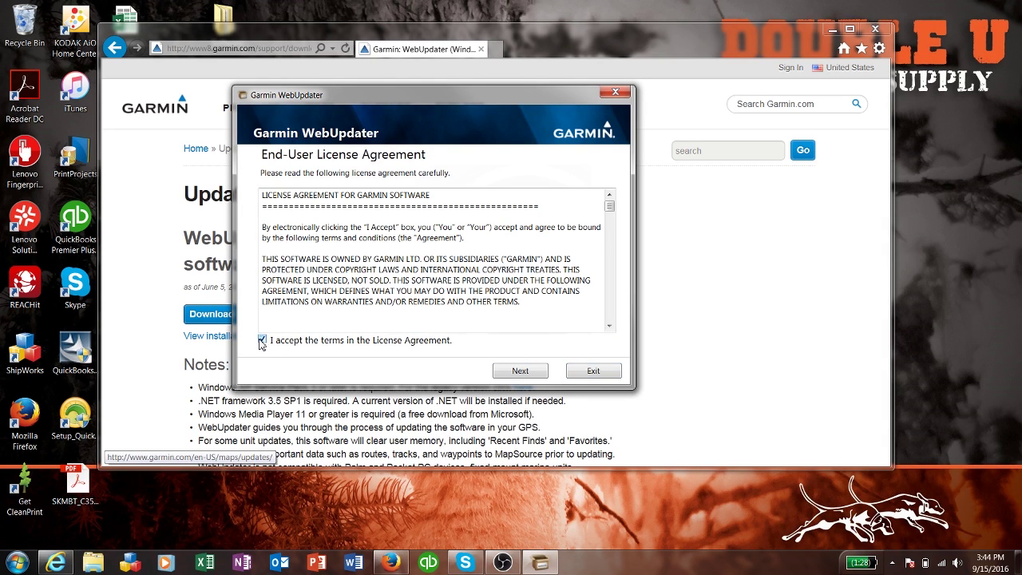
left_click(519, 371)
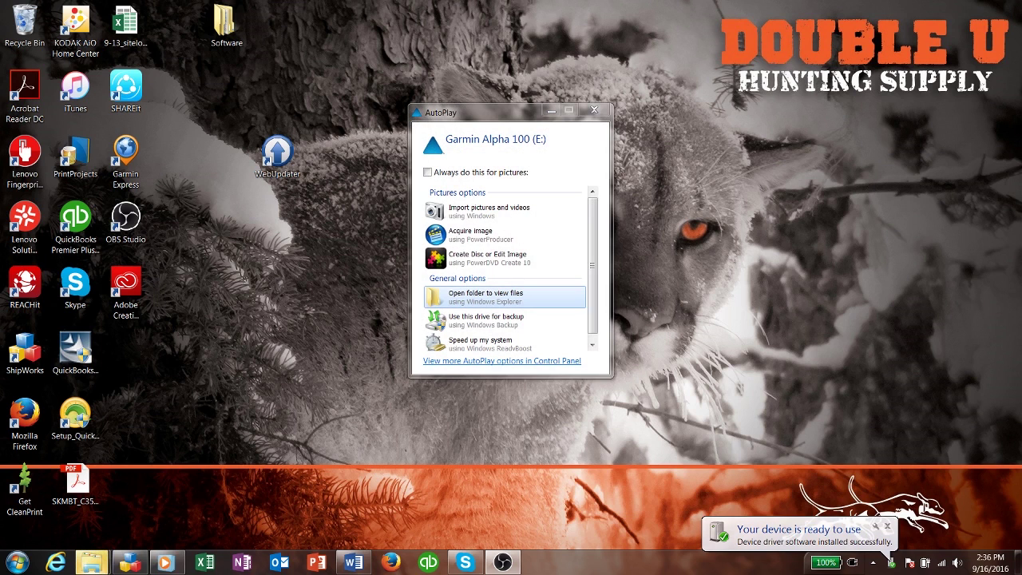
Dismiss AutoPlay, launch WebUpdater from its desktop icon, and advance to device selection
left_click(594, 110)
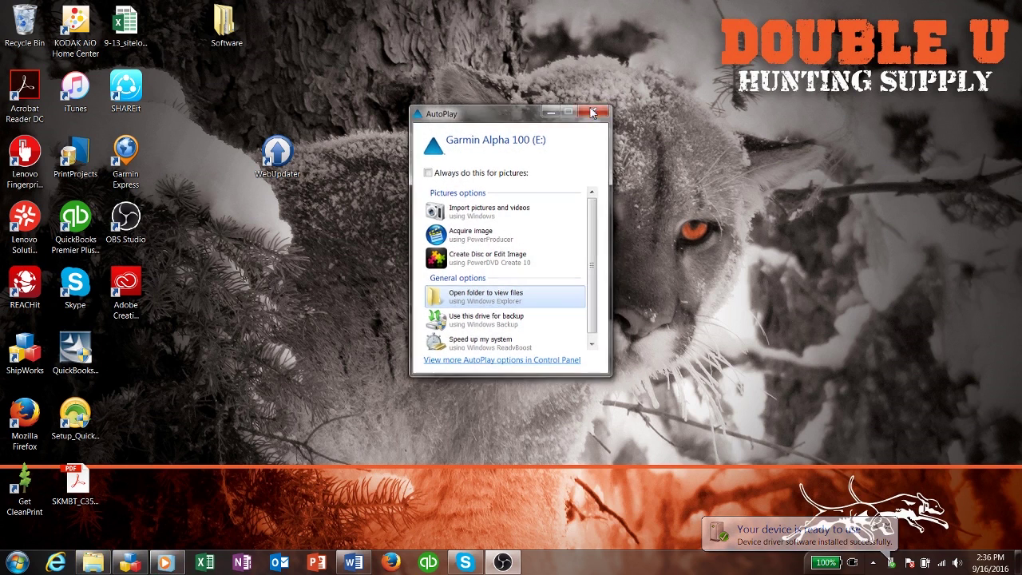
double_click(279, 156)
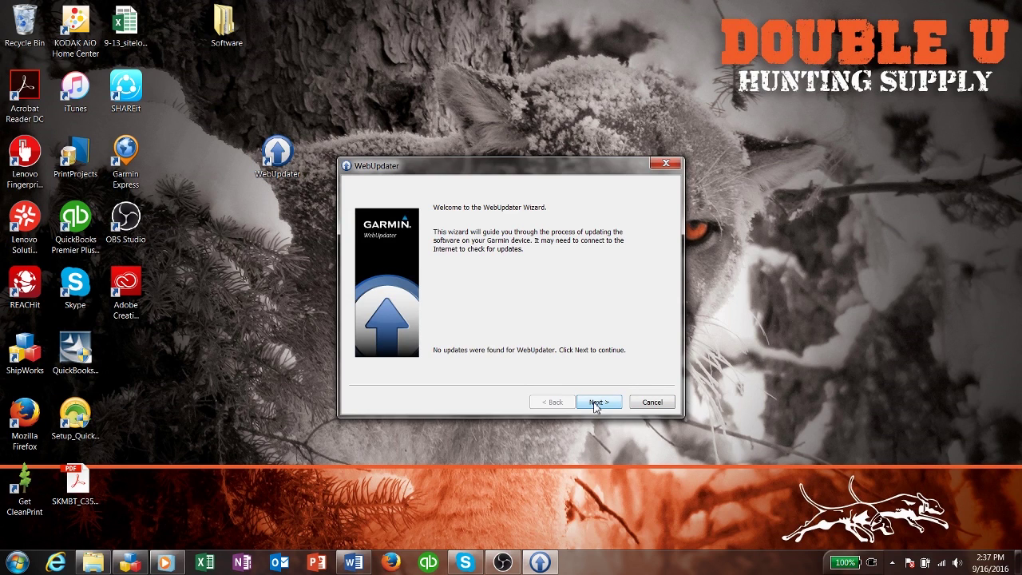
left_click(597, 403)
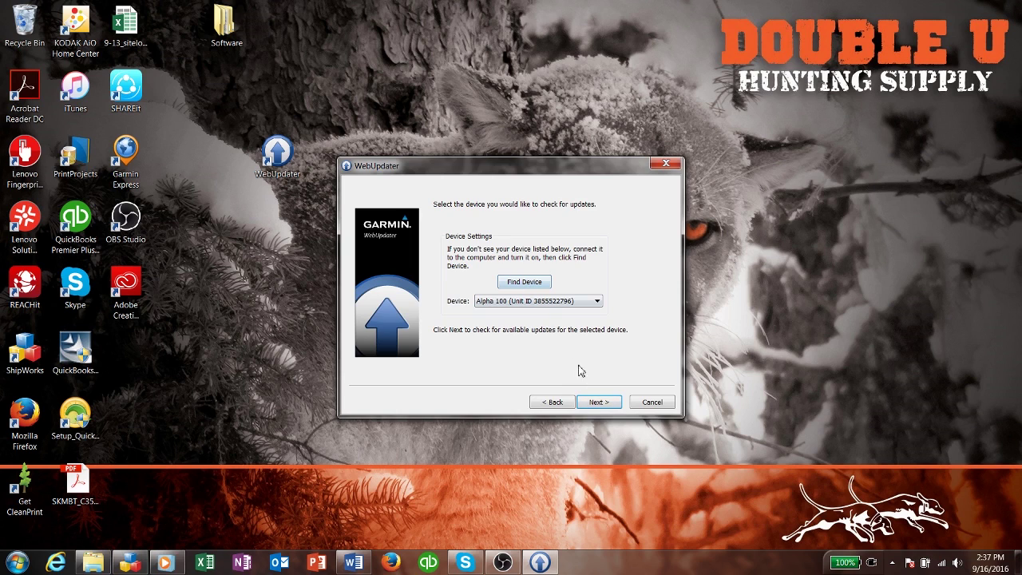
Review the Alpha 100's 5.80 update info, release notes and change history, then agree to its terms
left_click(598, 405)
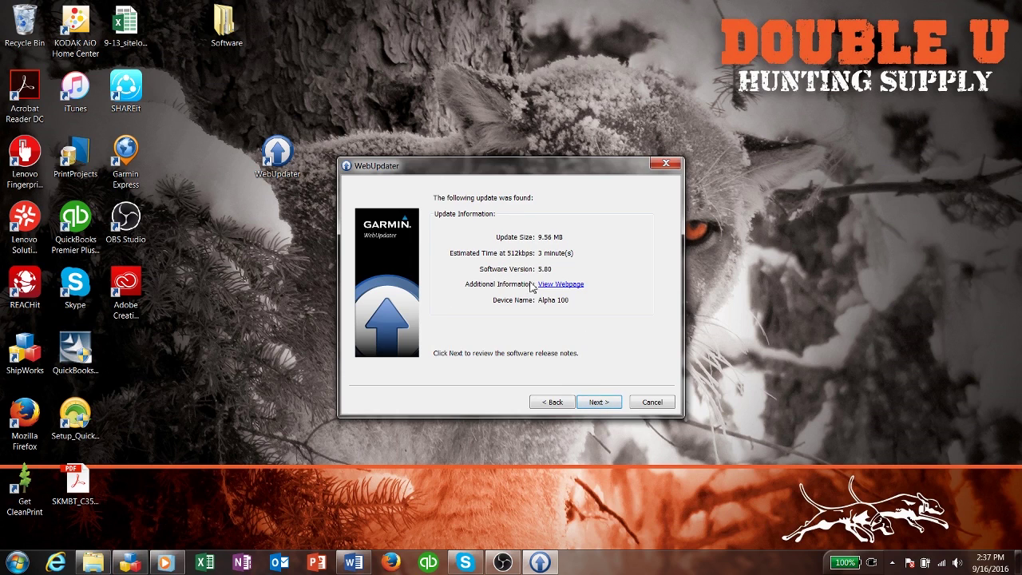
left_click(597, 403)
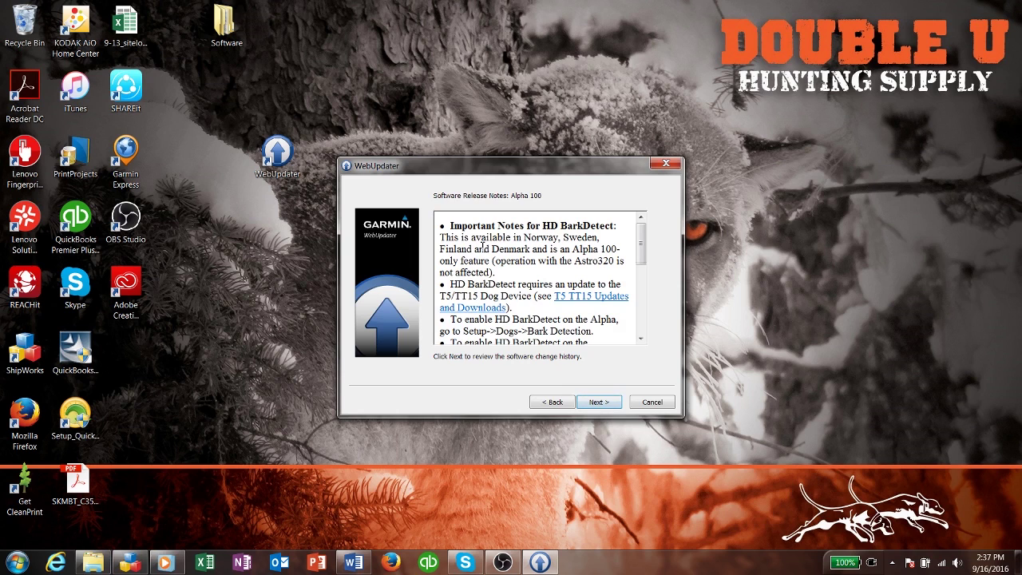
left_click(603, 404)
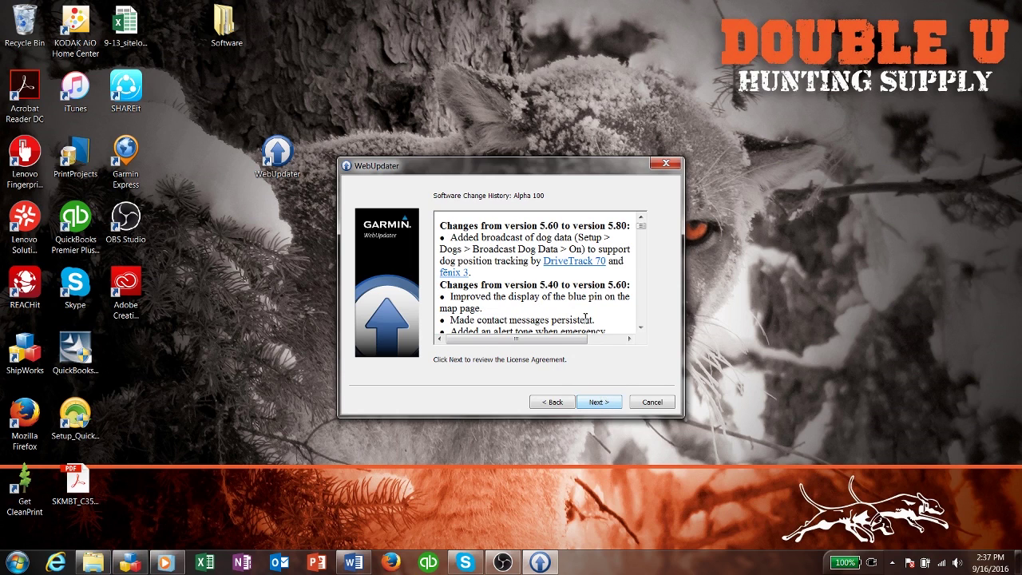
left_click(600, 403)
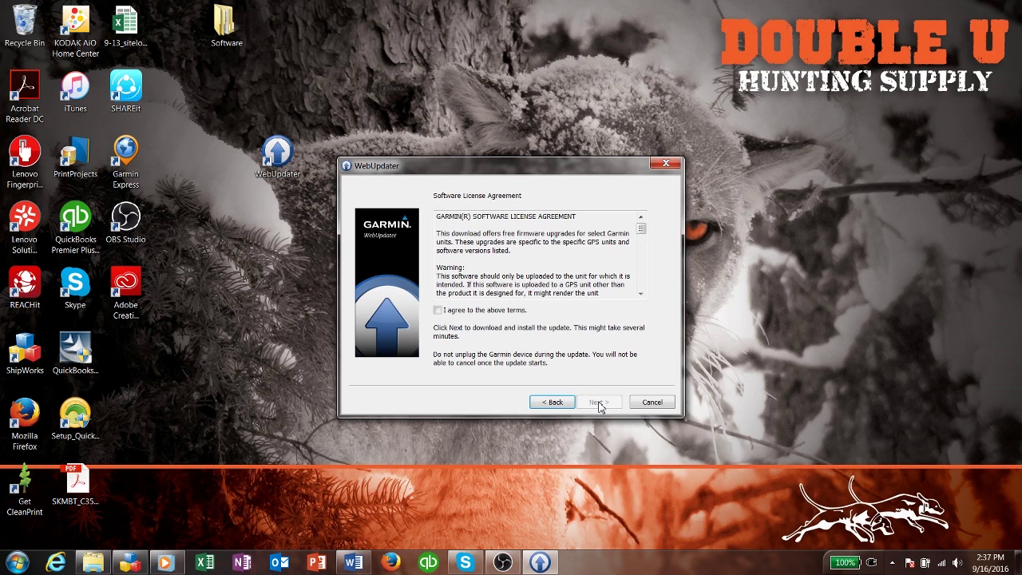
left_click(438, 311)
Download and install the 5.80 software update on the Alpha 100
left_click(600, 403)
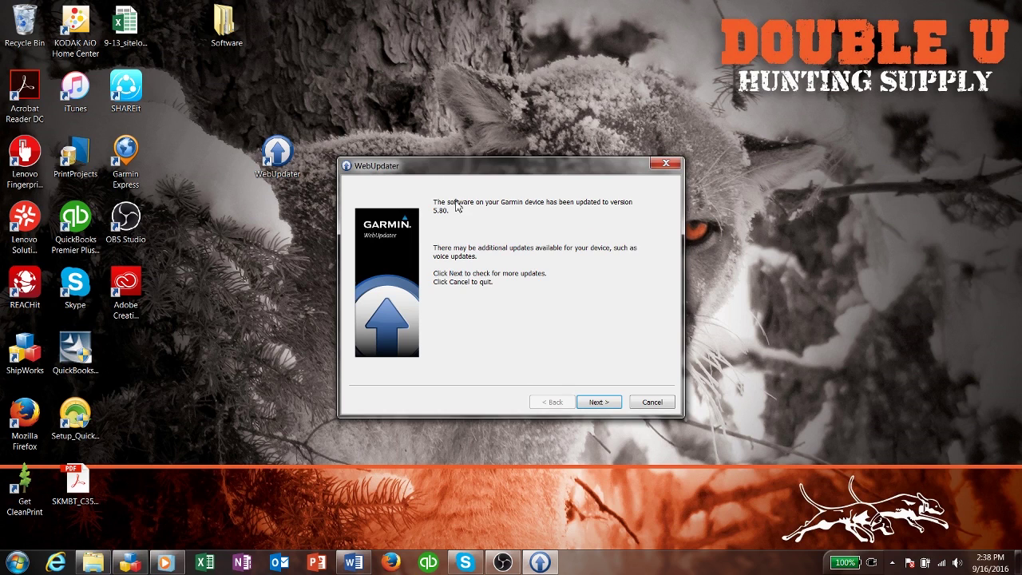
Check for additional Alpha 100 updates and scroll the text packs and Time Zone Map list
left_click(605, 397)
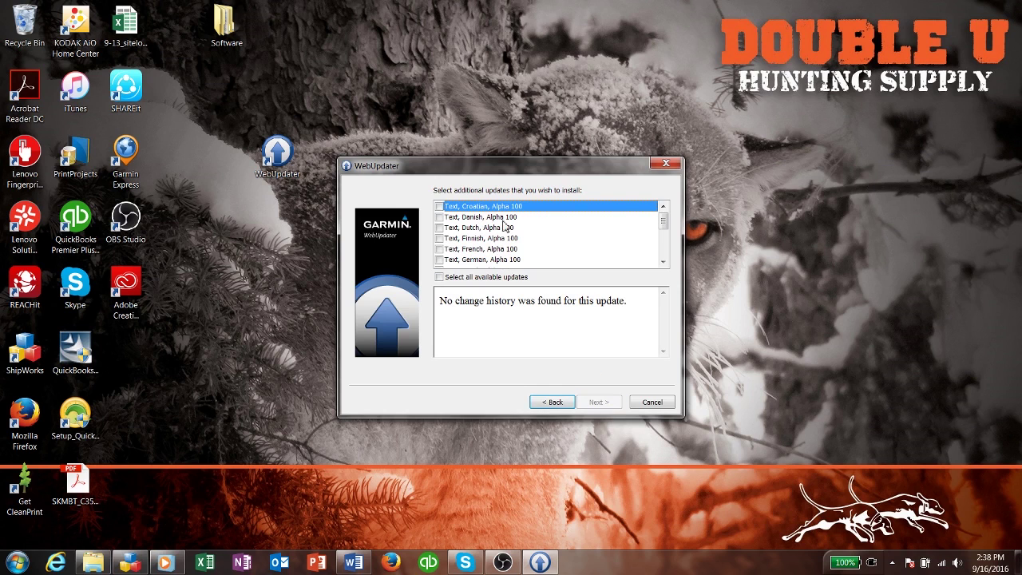
left_click_drag(661, 221, 641, 266)
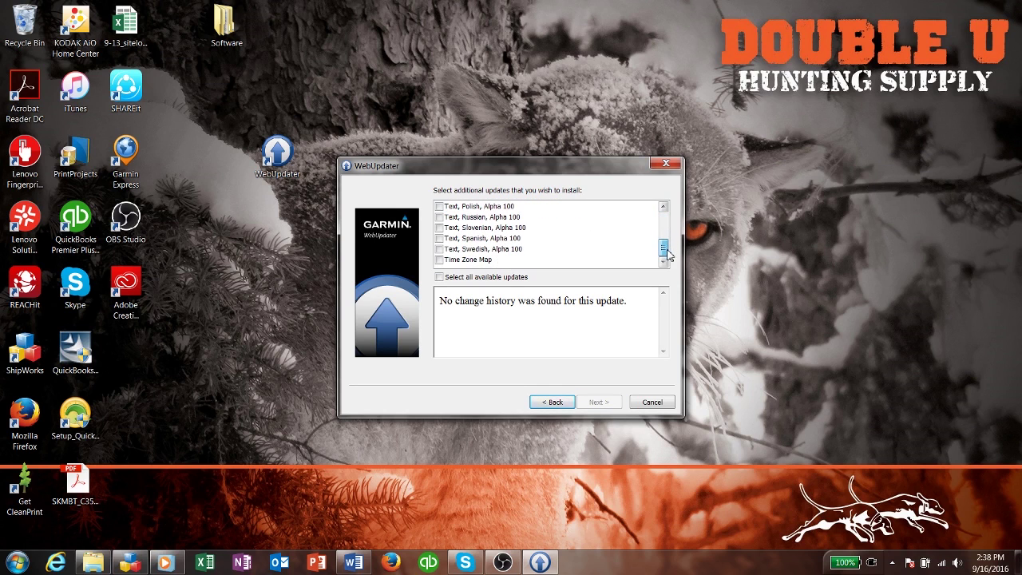